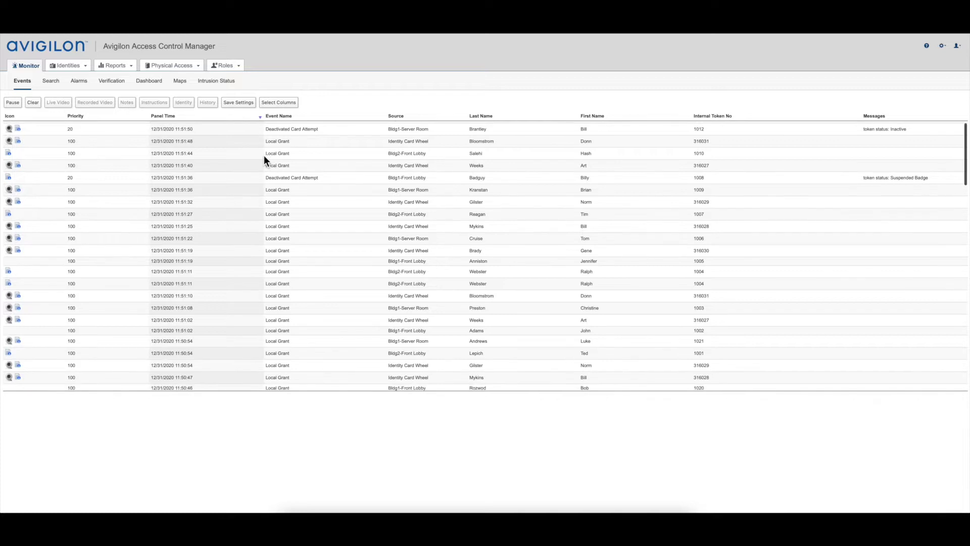
Open the 'Lock Down All Doors No Access' policy from Roles > Policies for editing
left_click(226, 67)
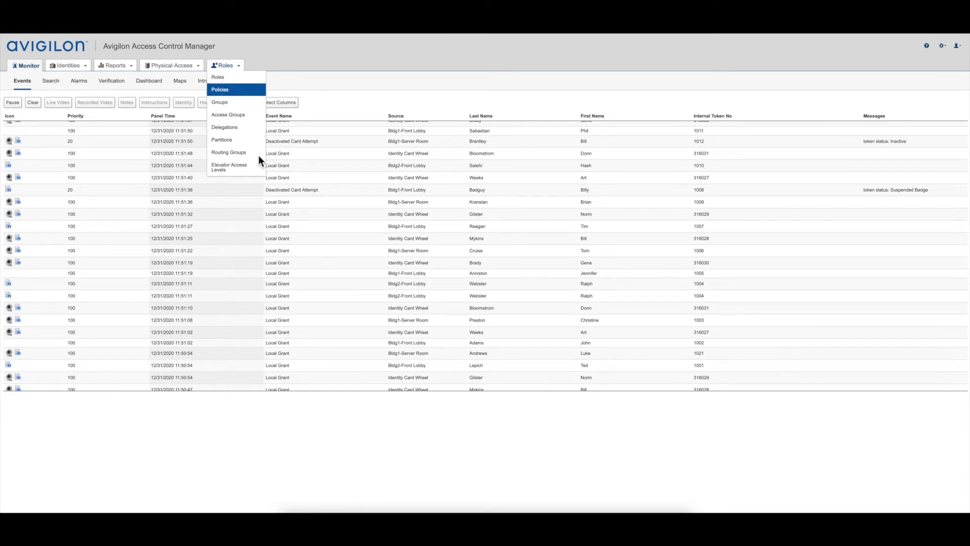
key("Return")
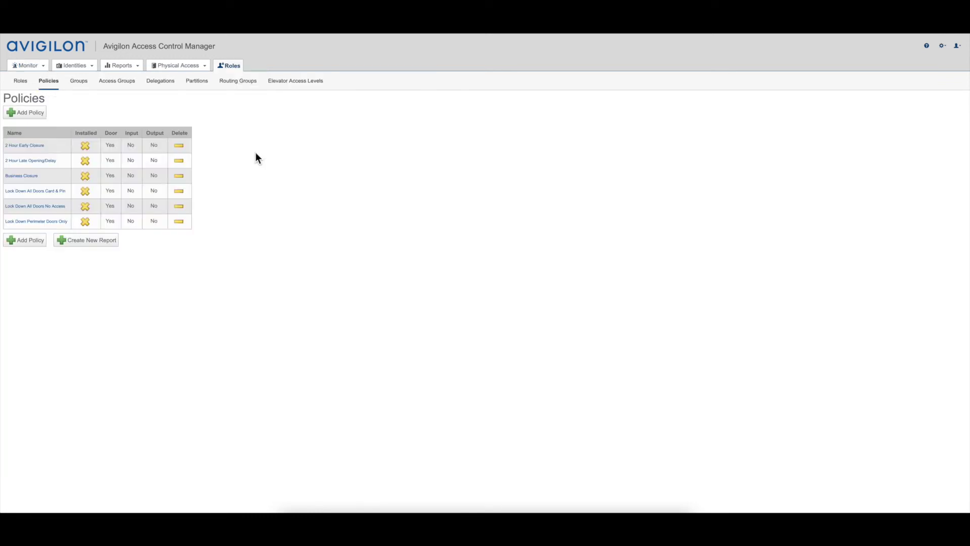
left_click(48, 207)
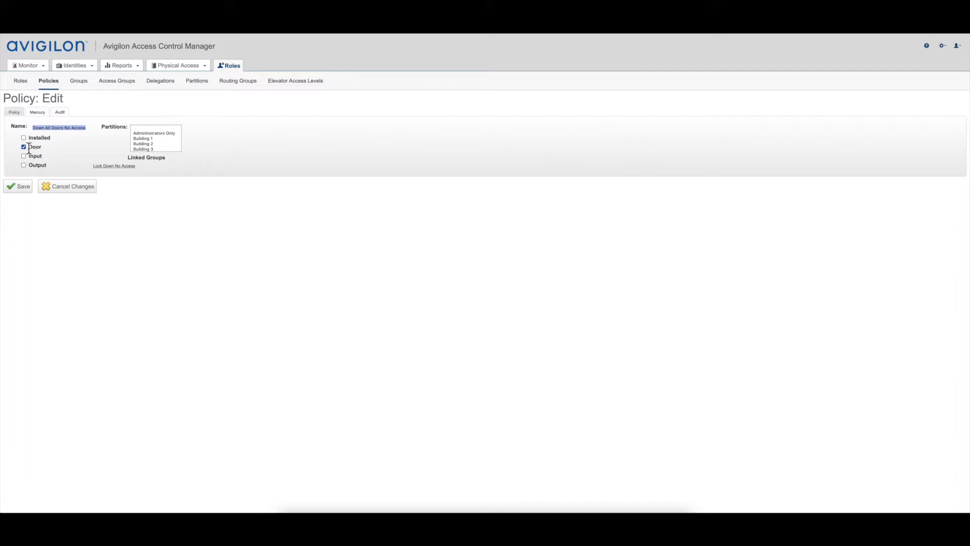
Show the policy's Mercury door settings: Priority, Locked No Access mode, 24 Hours Active schedule
left_click(41, 113)
left_click(39, 113)
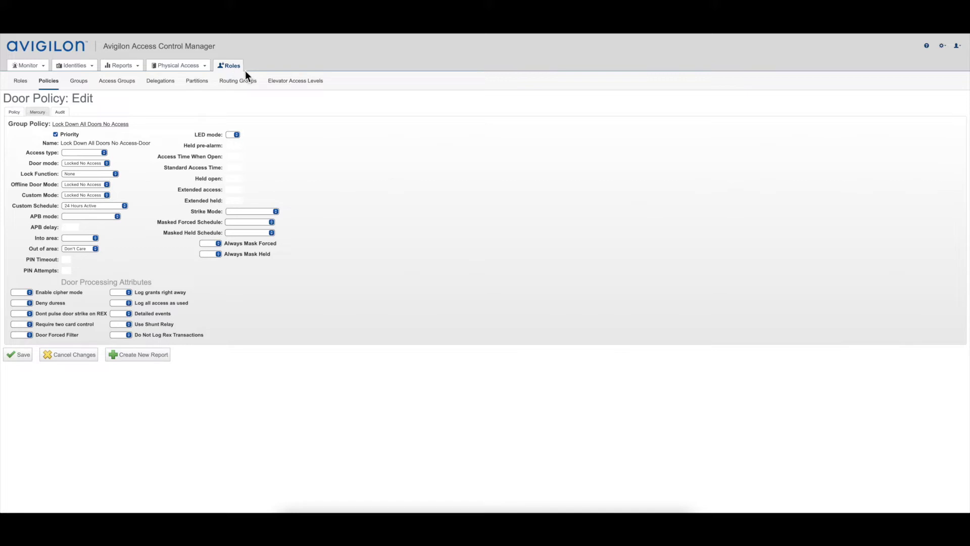
Review the '1- Deactivate All Badges (Access Groups)' global action and return to the Global Actions list
mouse_move(186, 71)
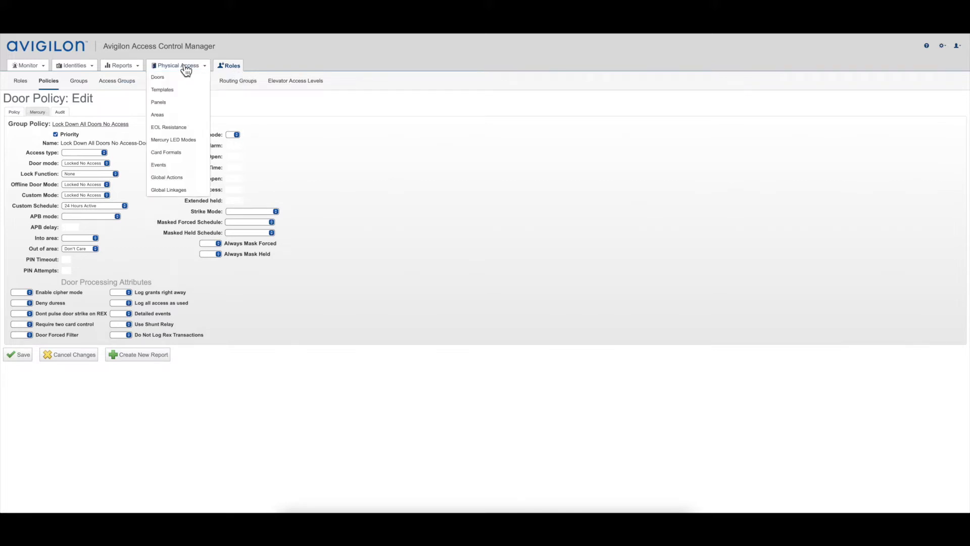
left_click(181, 181)
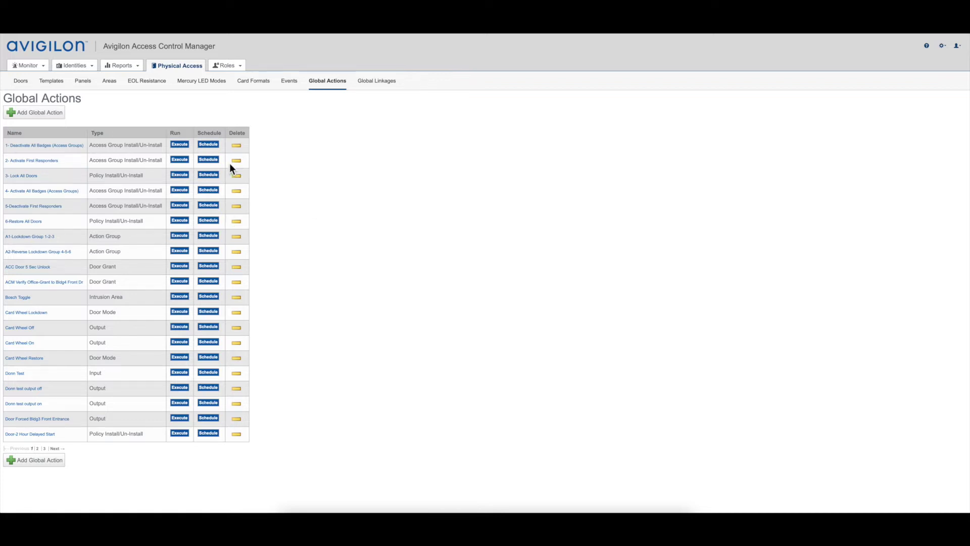
left_click(57, 147)
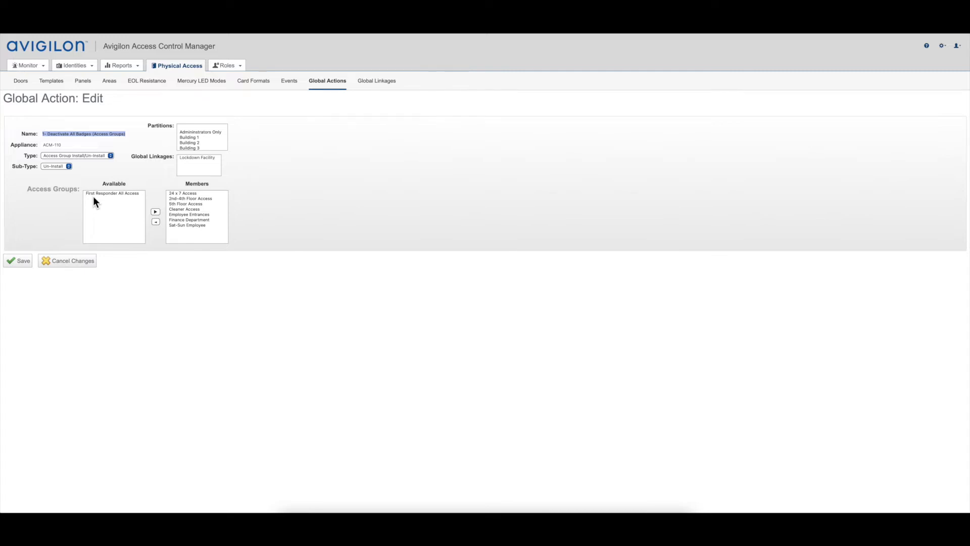
left_click(324, 85)
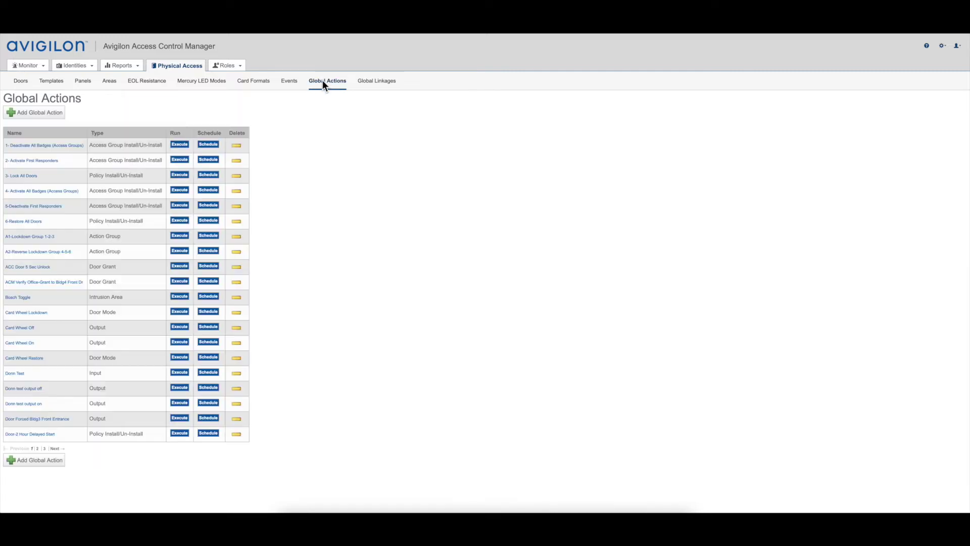
Review the '2- Activate First Responders' and '3- Lock All Doors' global actions
left_click(44, 160)
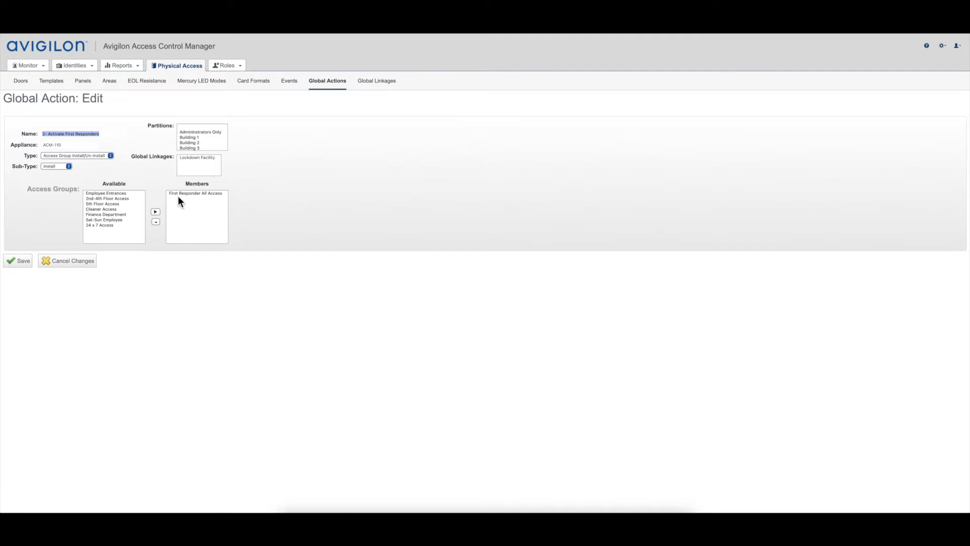
left_click(323, 81)
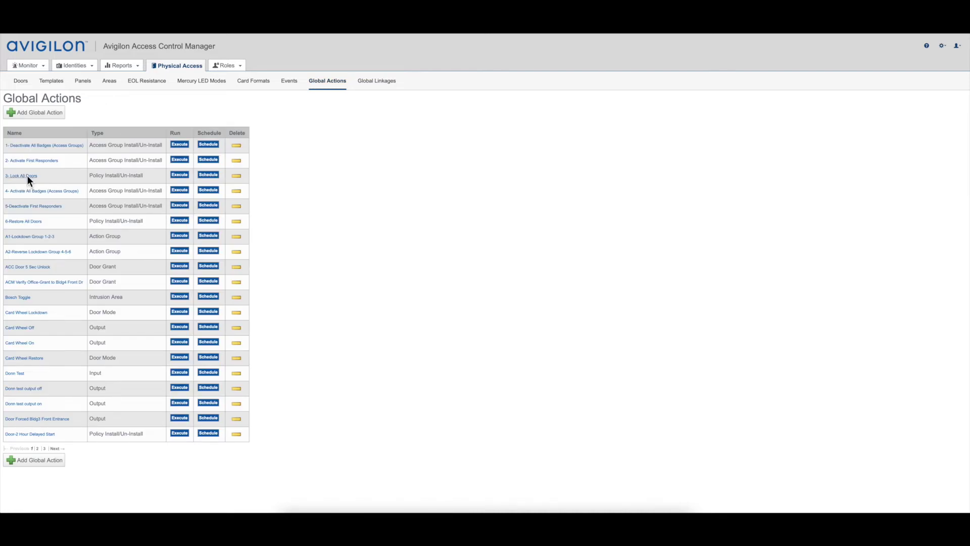
left_click(28, 175)
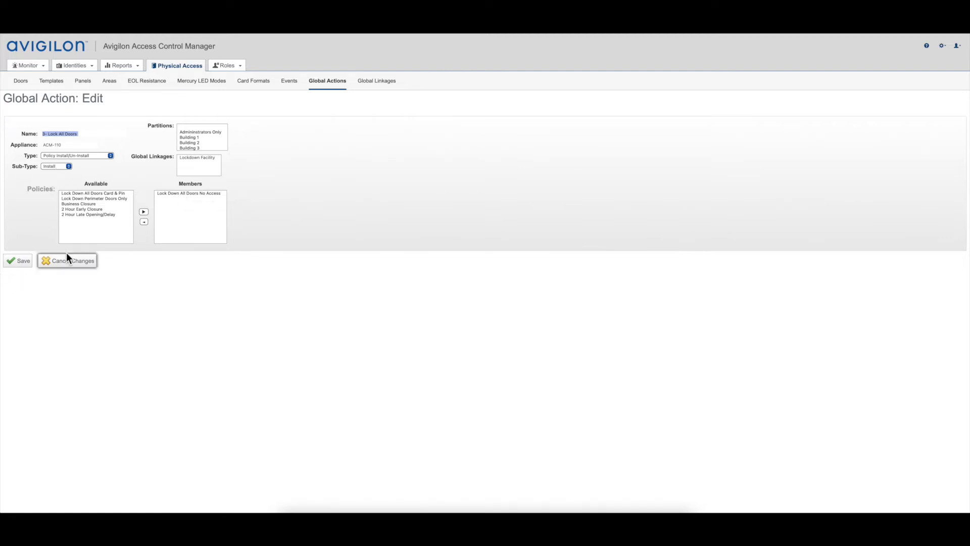
left_click(375, 81)
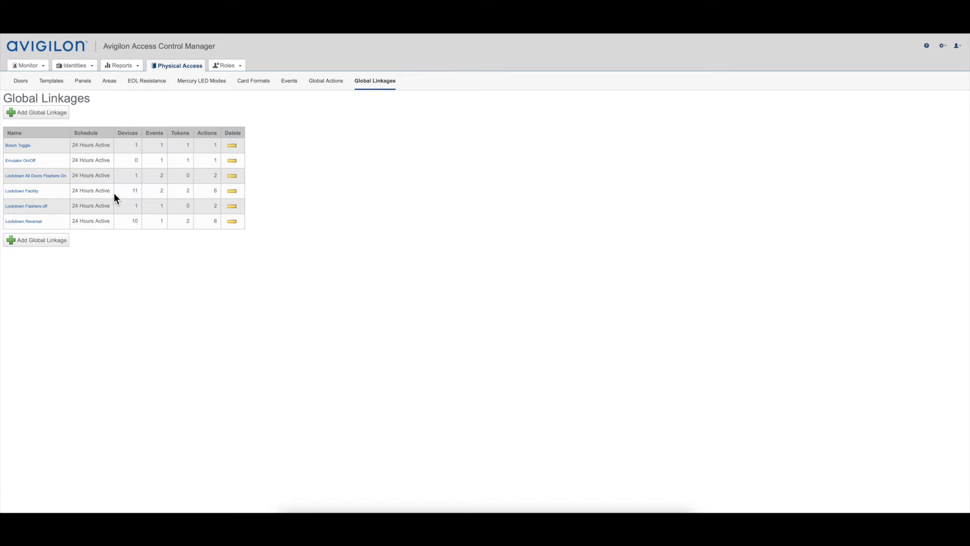
Open the Lockdown Facility linkage and set its Devices type to Input
left_click(21, 191)
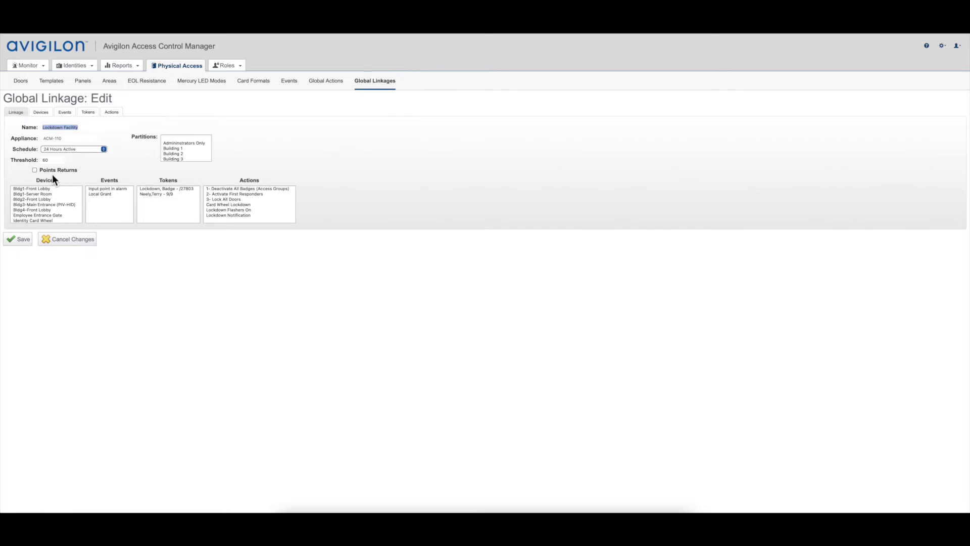
left_click(41, 112)
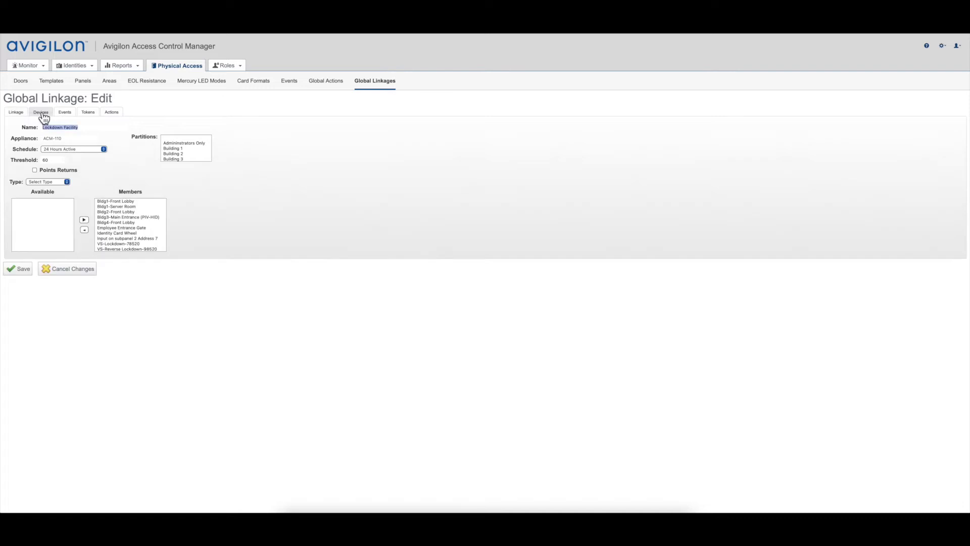
left_click(56, 183)
left_click(50, 197)
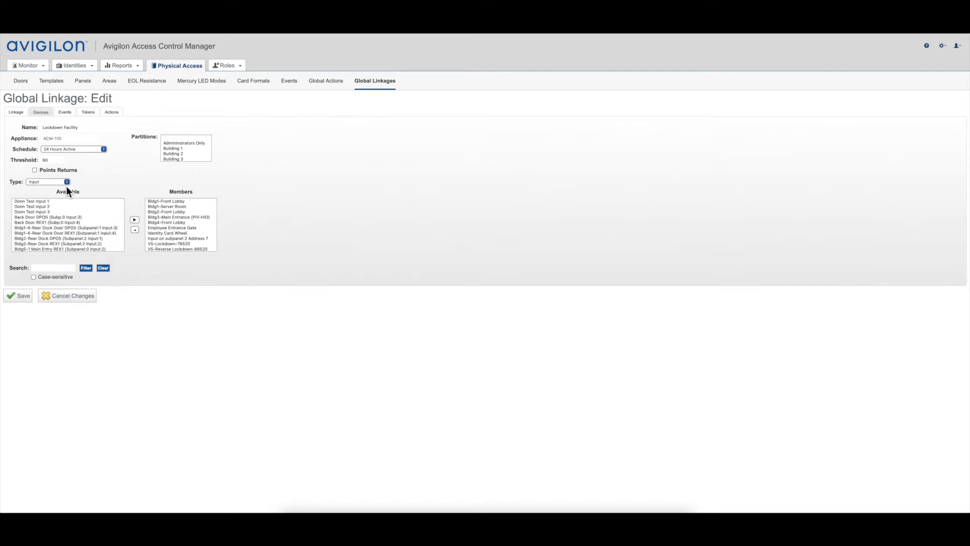
Move Input on subpanel 2 Address 7 into the Lockdown Facility Members list
scroll(69, 236, "down", 10)
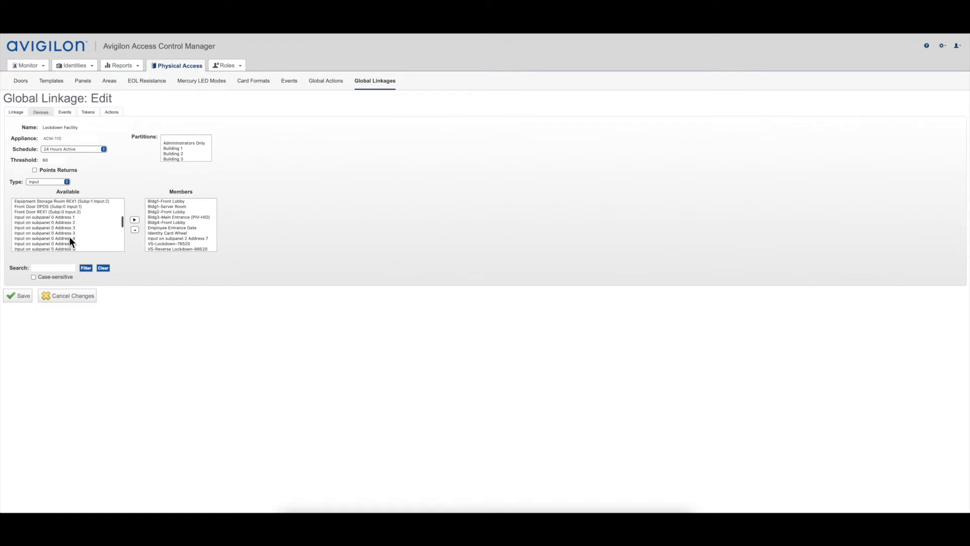
left_click(174, 232)
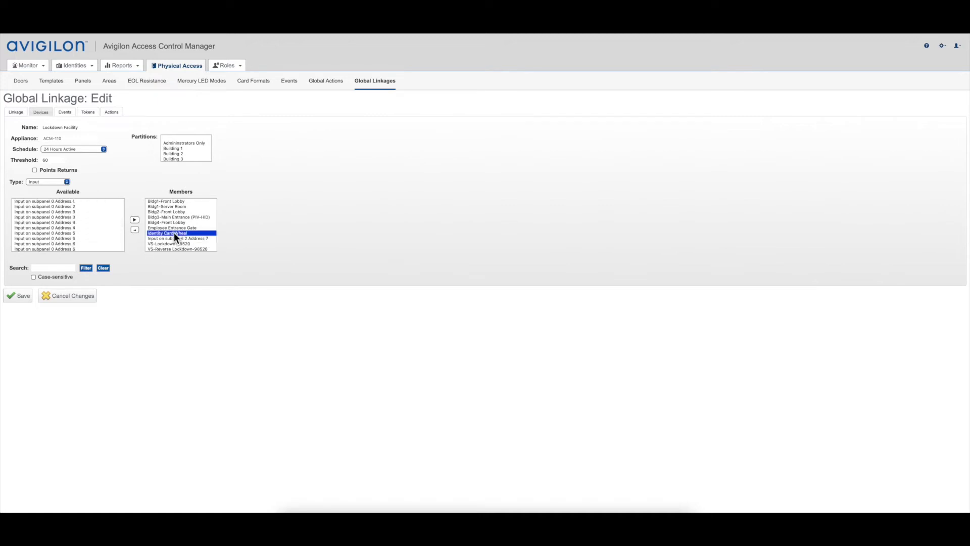
left_click(172, 239)
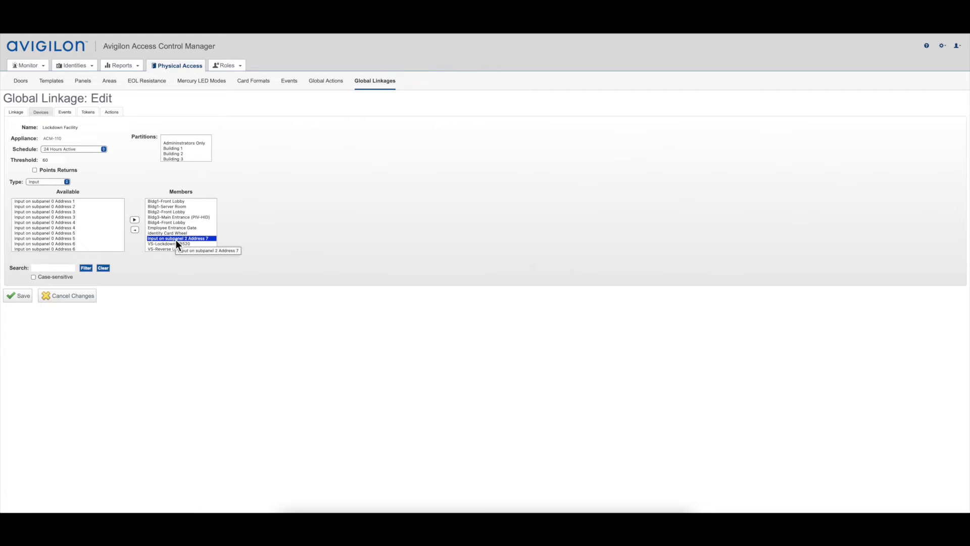
scroll(174, 240, "down", 1)
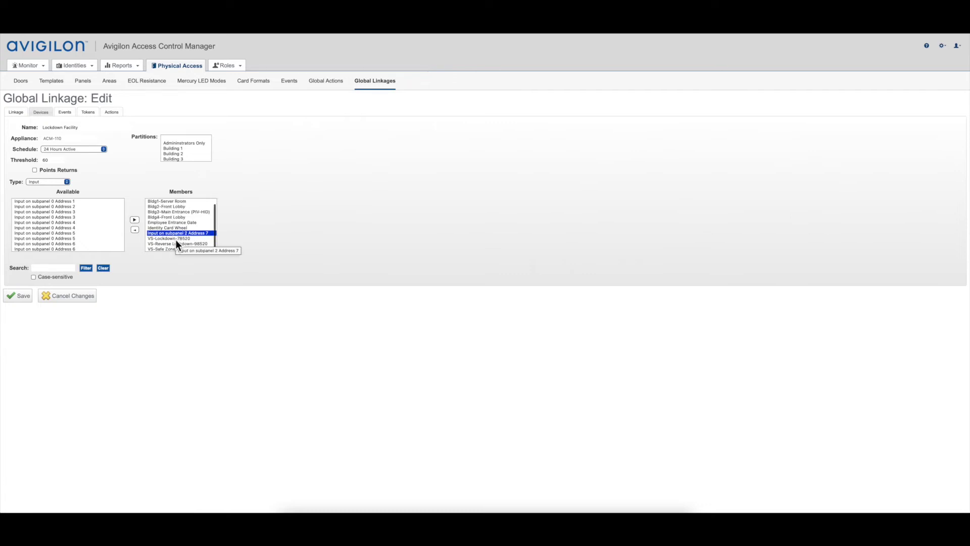
left_click(64, 112)
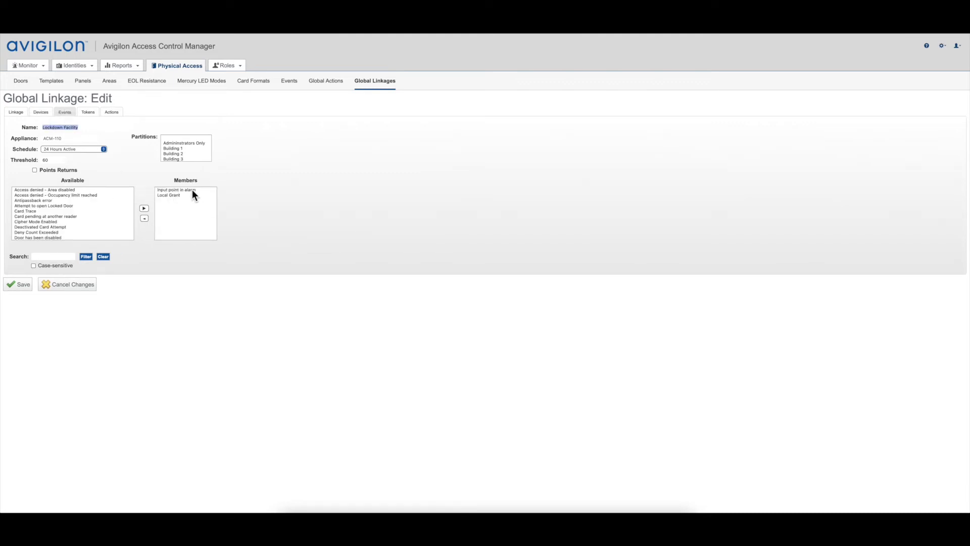
Remove Local Grant from Lockdown Facility's events, leaving Input point in alarm, and review tokens and actions
left_click(171, 195)
left_click(144, 218)
left_click(87, 112)
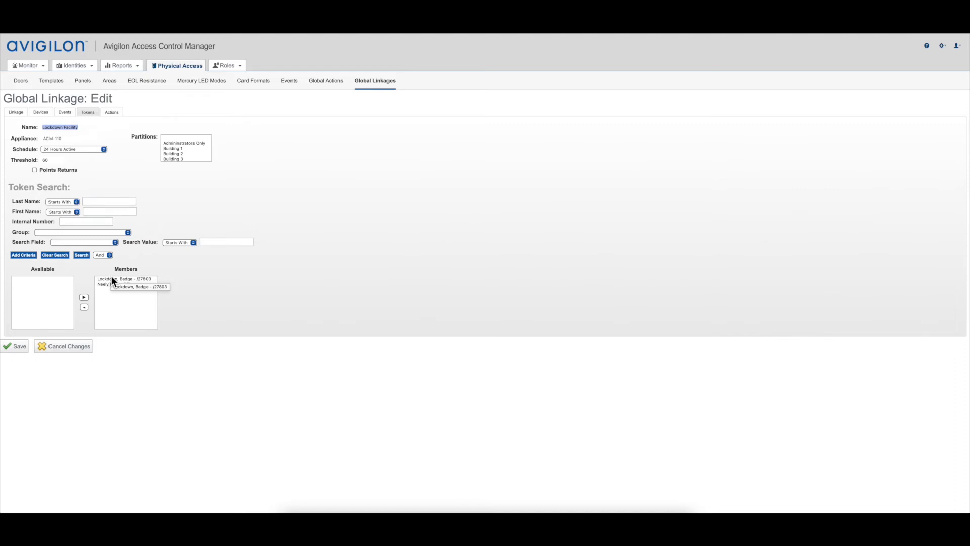
left_click(97, 70)
left_click(114, 114)
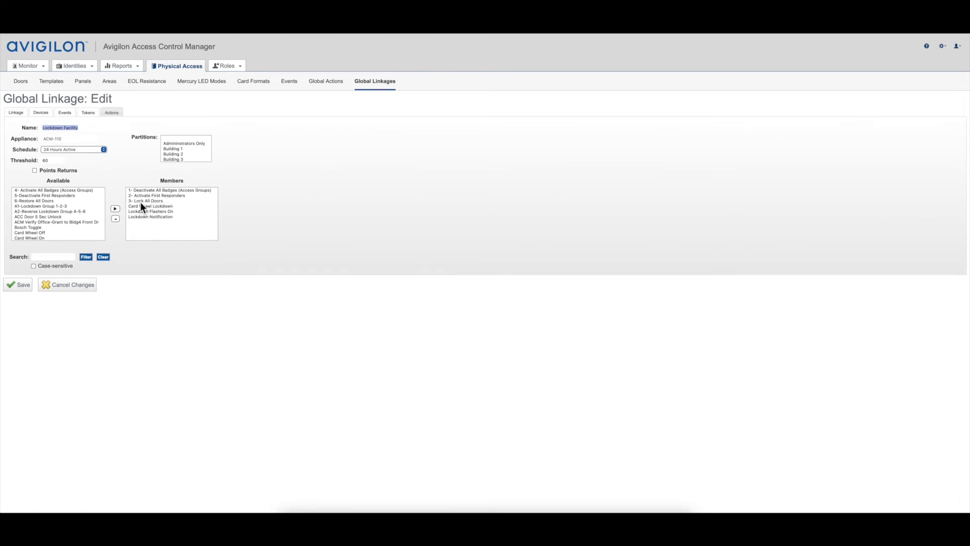
Review '4- Activate All Badges' and '5-Deactivate First Responders' without saving any changes
left_click(327, 86)
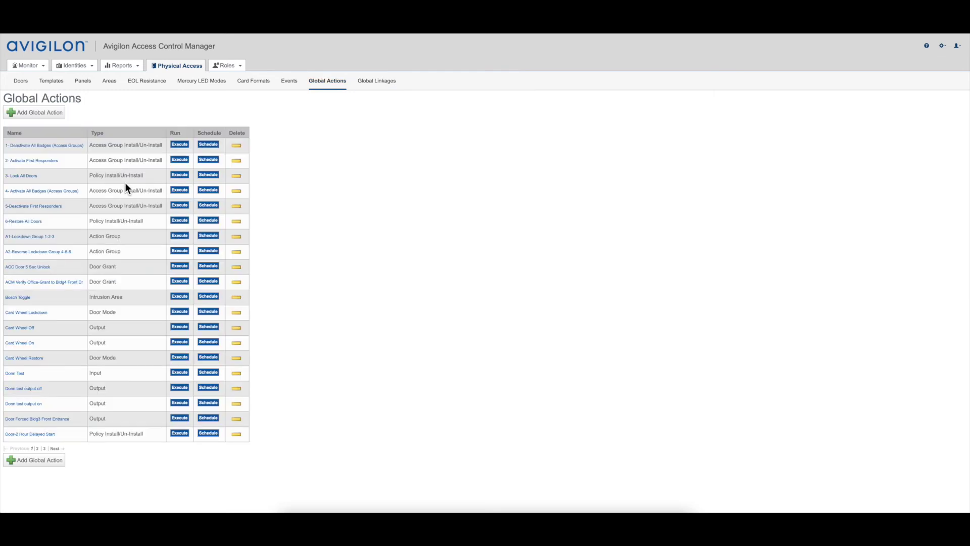
left_click(50, 191)
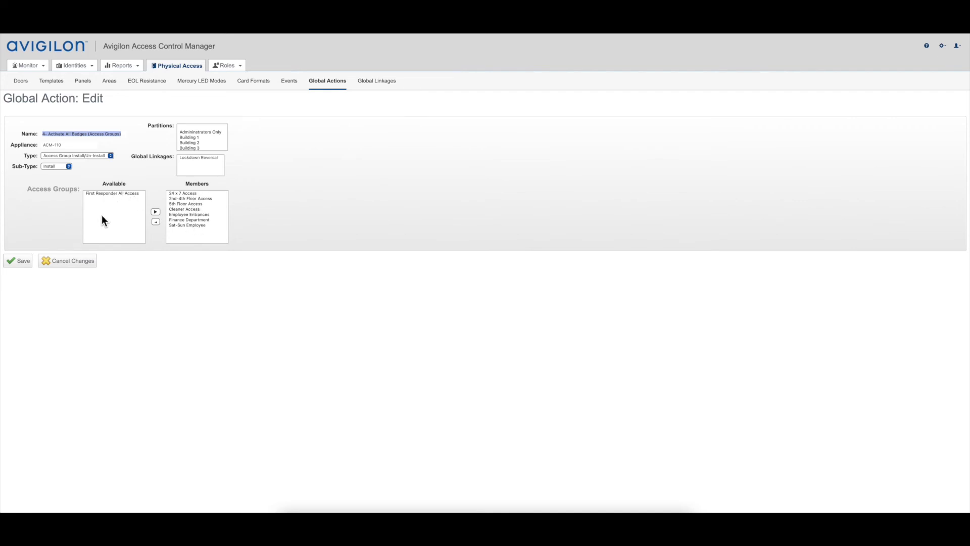
left_click(67, 263)
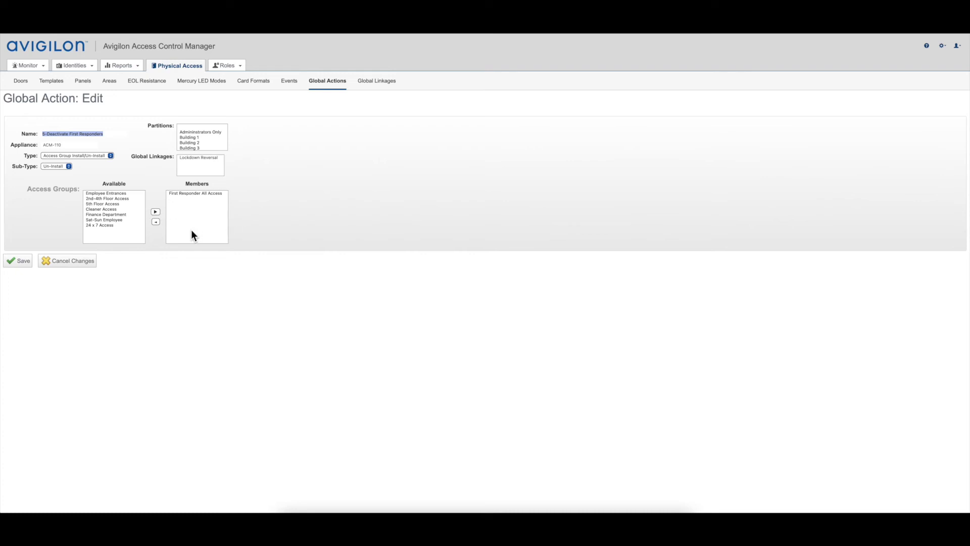
left_click(71, 265)
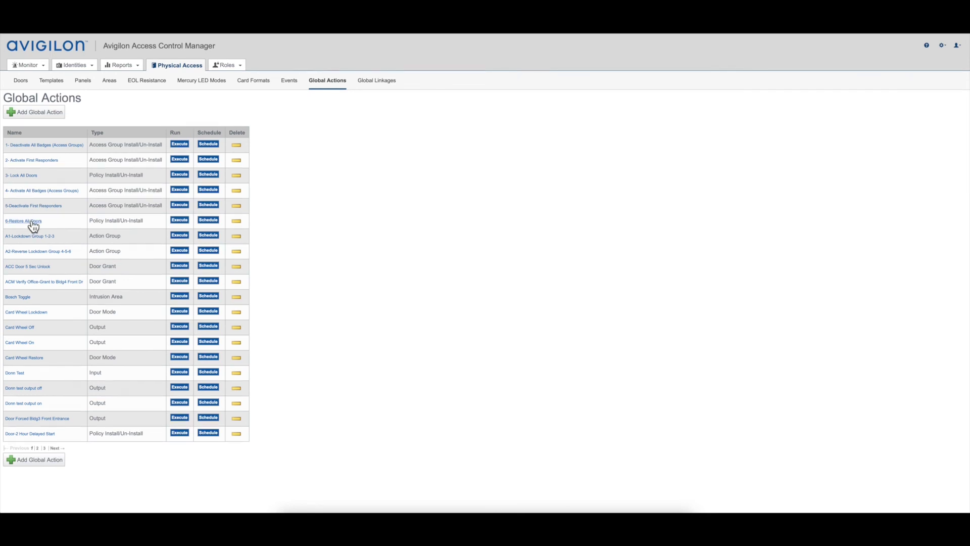
Review the 6-Restore All Doors Un-Install action, then return to Global Linkages
left_click(101, 226)
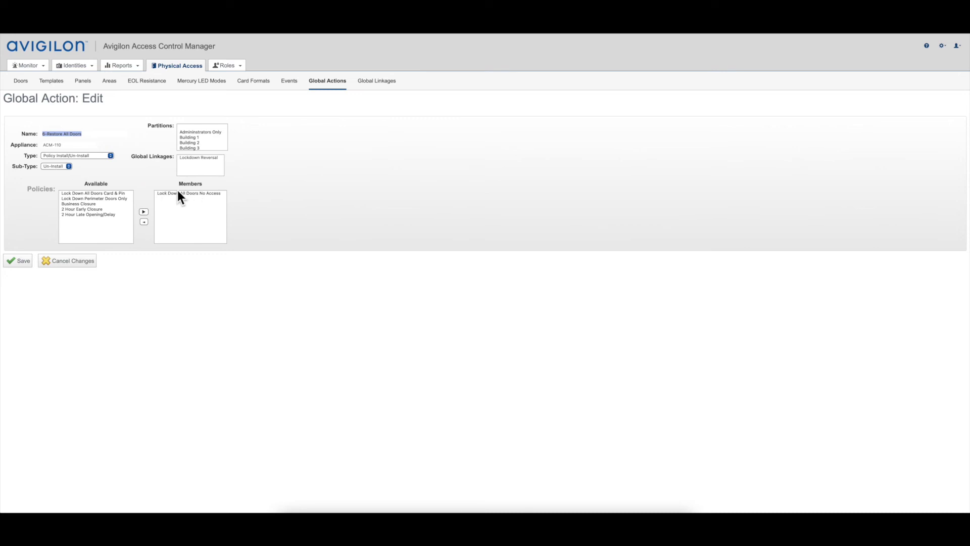
left_click(382, 82)
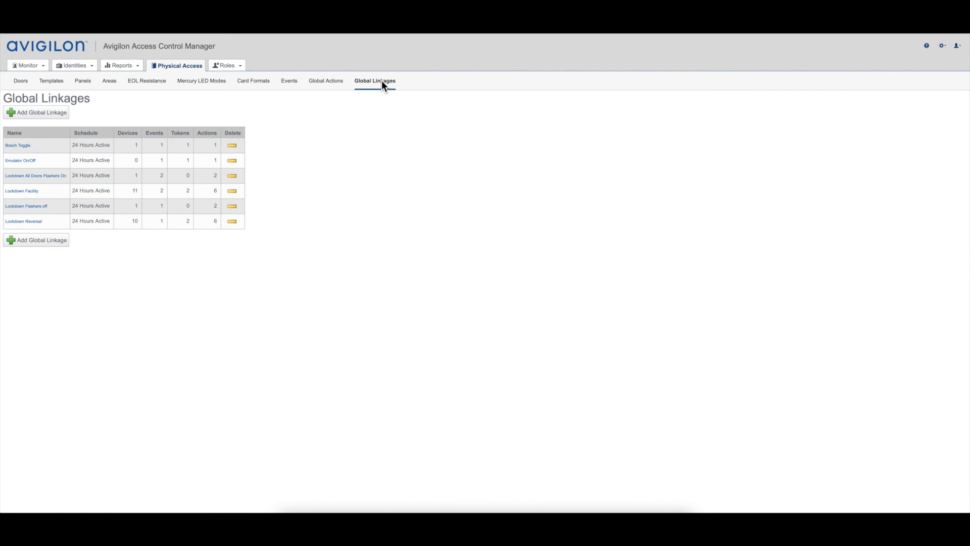
Open the Lockdown Reversal linkage and enable Points Returns
left_click(33, 222)
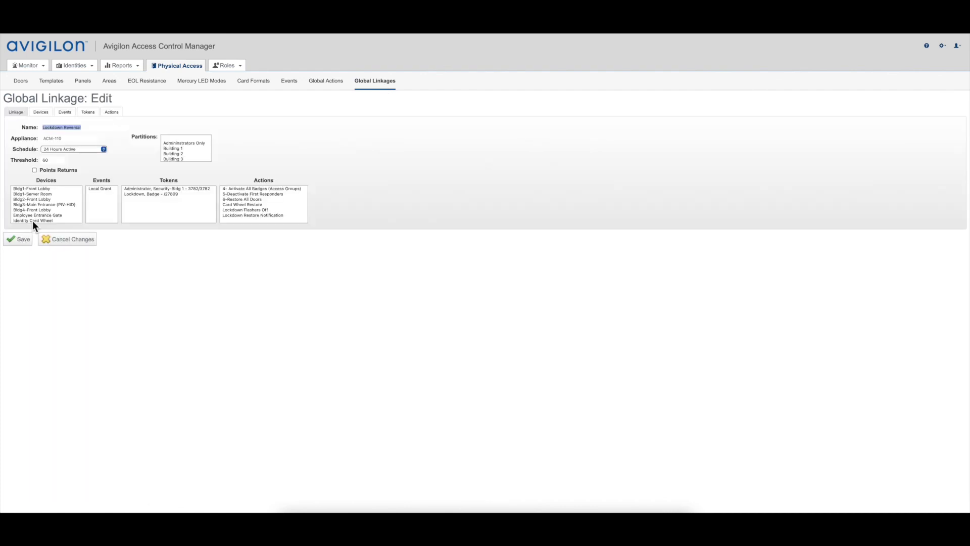
scroll(32, 221, "down", 3)
left_click(35, 170)
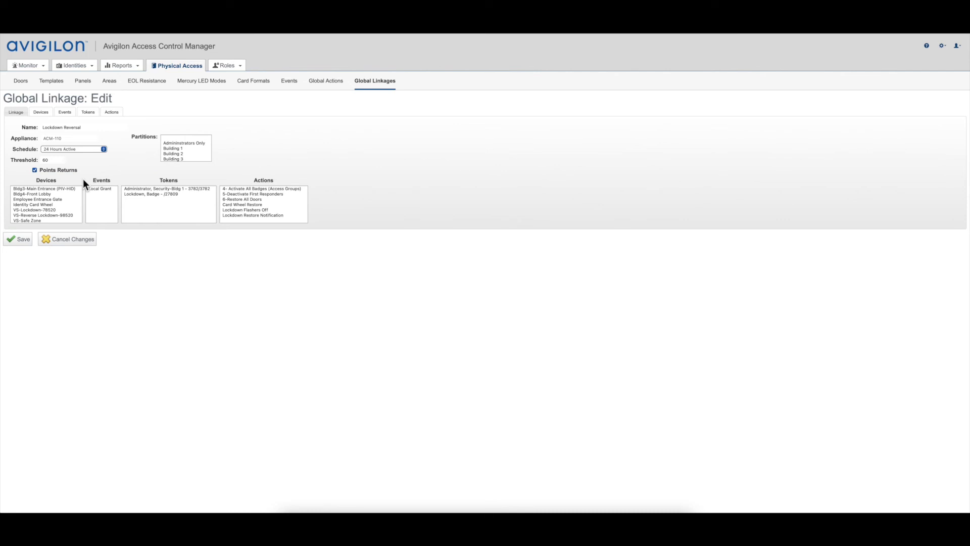
Check its Input devices and Local Grant event, re-enable Points Returns, and save Lockdown Reversal
left_click(41, 115)
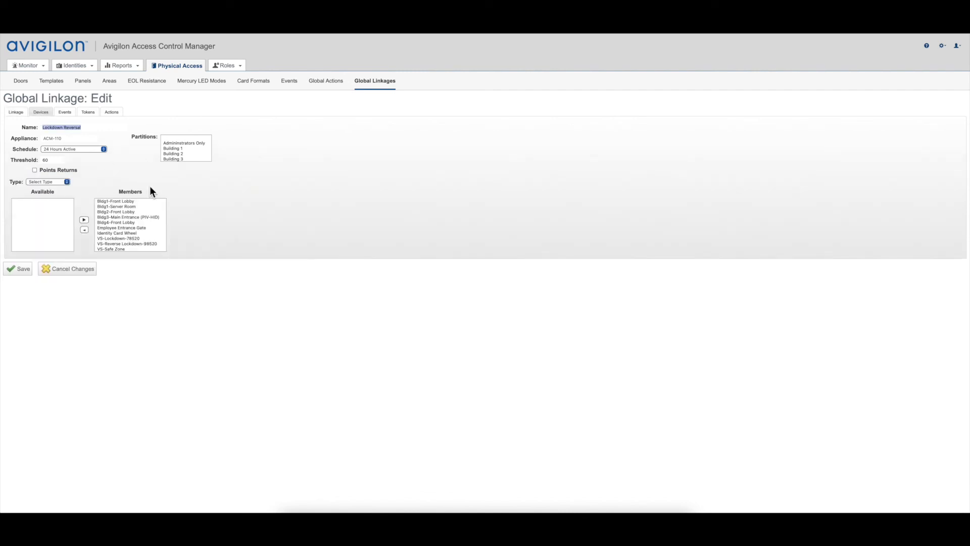
left_click(63, 183)
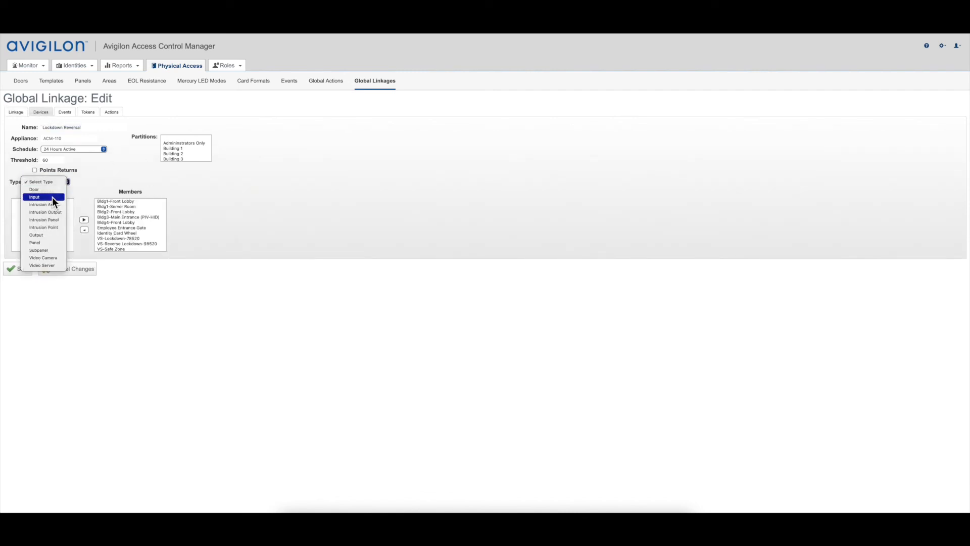
left_click(52, 197)
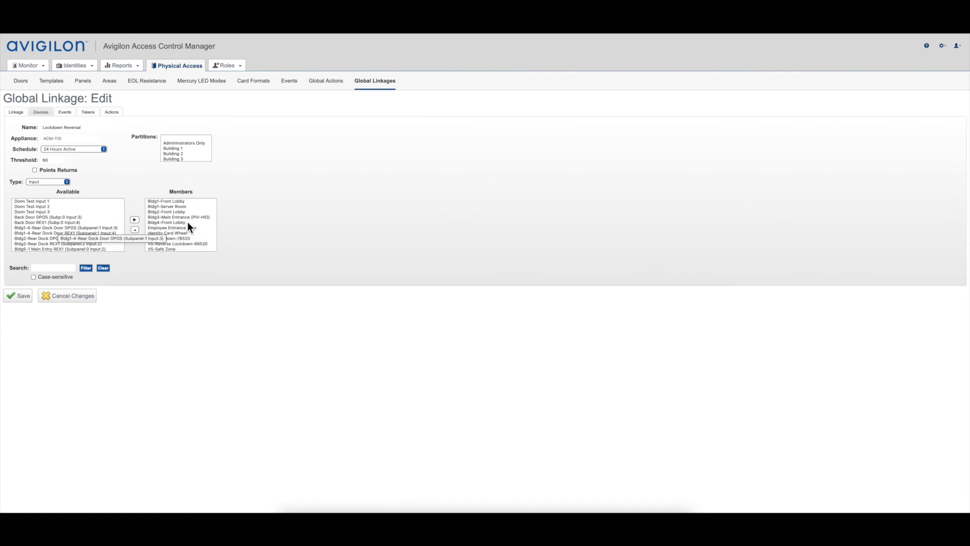
left_click(64, 112)
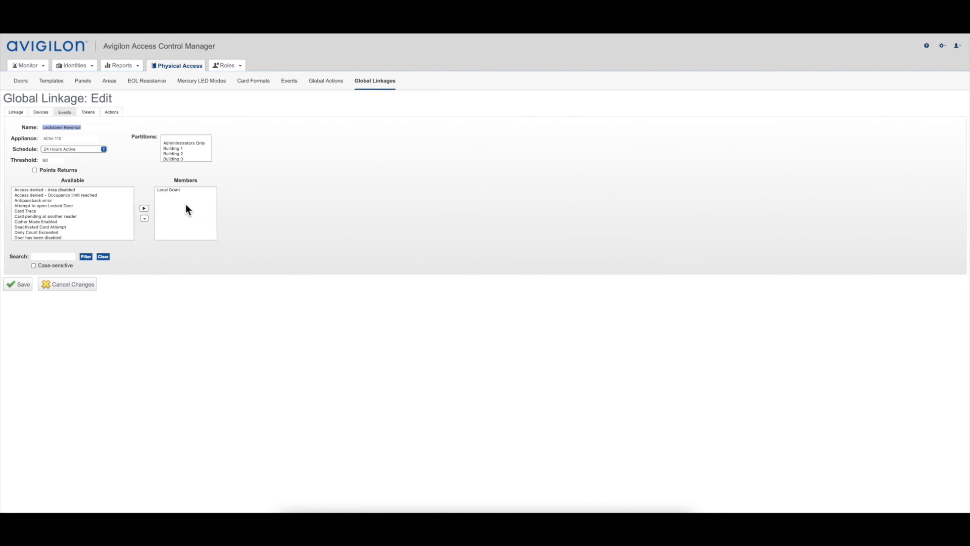
left_click(35, 170)
left_click(18, 284)
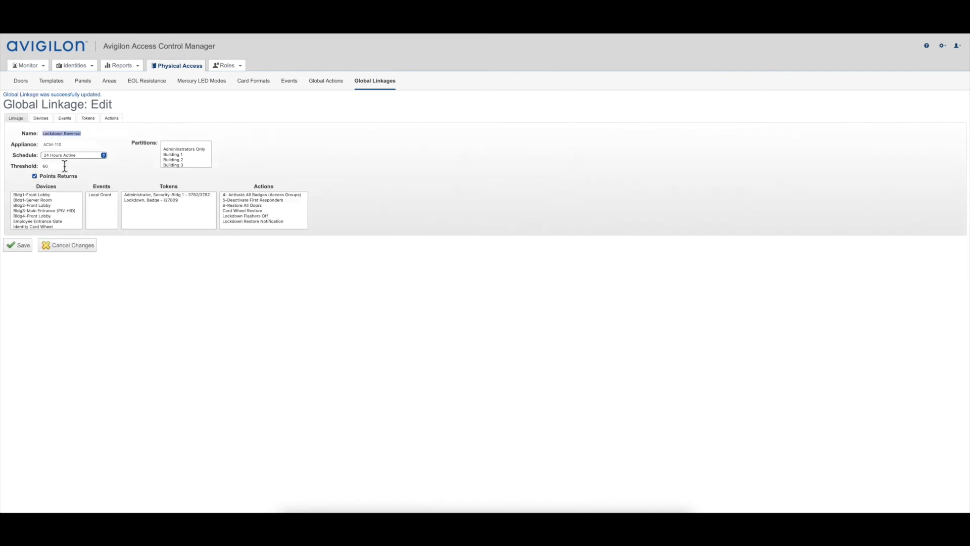
Review the Lockdown Reversal linkage's two badge tokens and its actions list
left_click(88, 119)
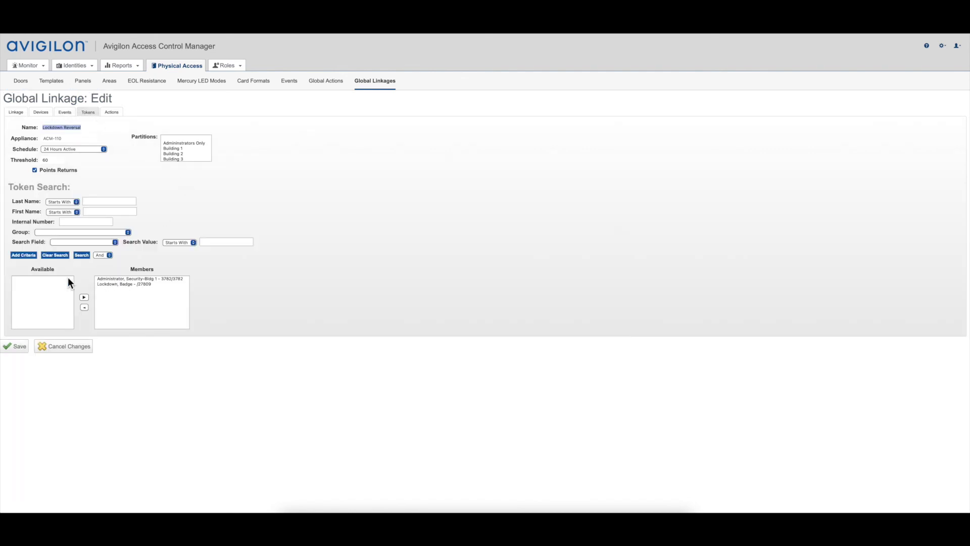
left_click(114, 112)
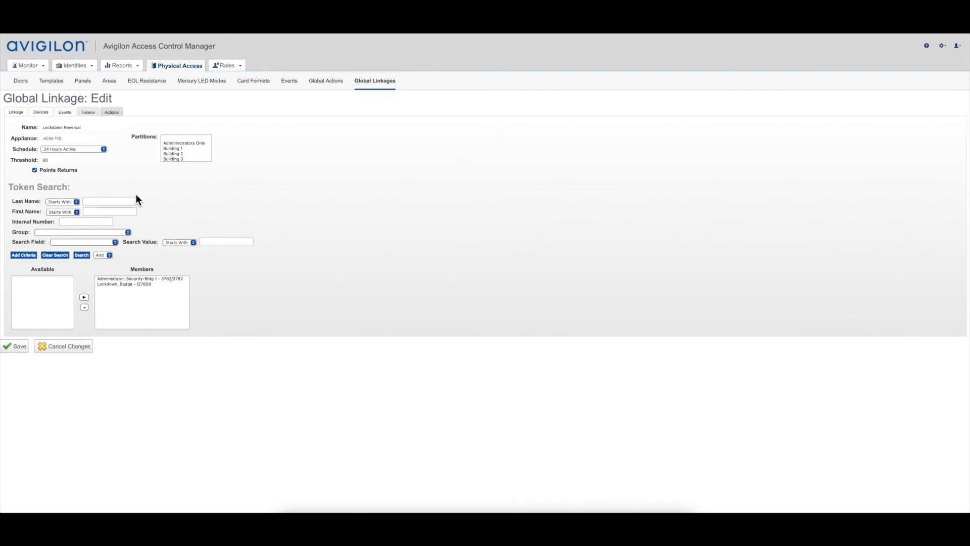